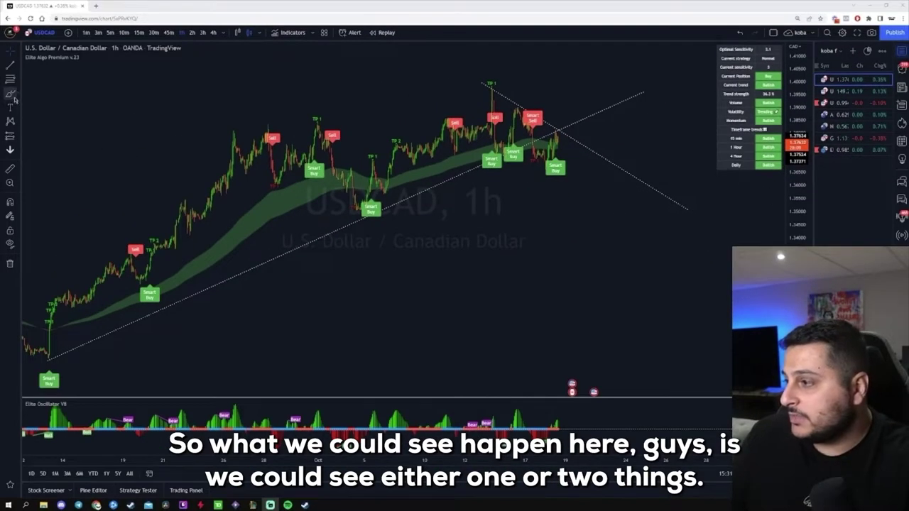
Step: Draw a blue path from the last USDCAD candle to a low, a bounce high, then a lower low
left_click(18, 96)
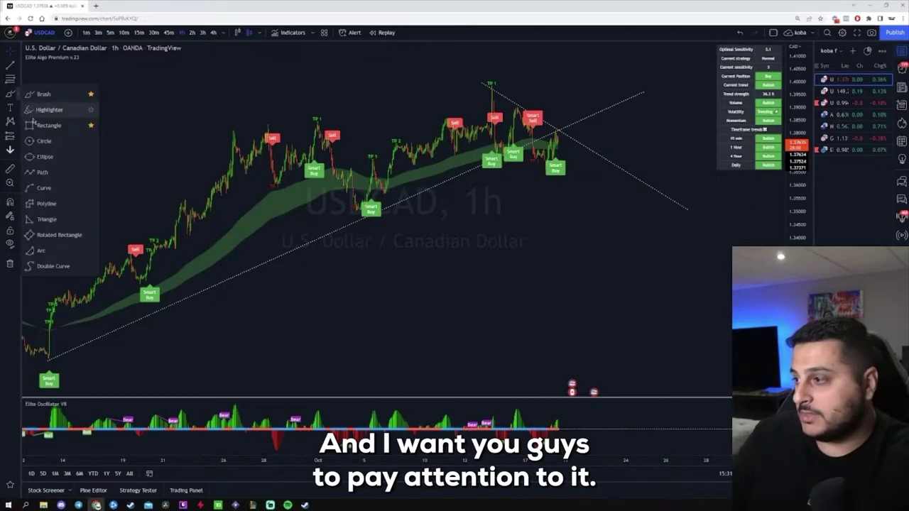
left_click(10, 79)
left_click(10, 79)
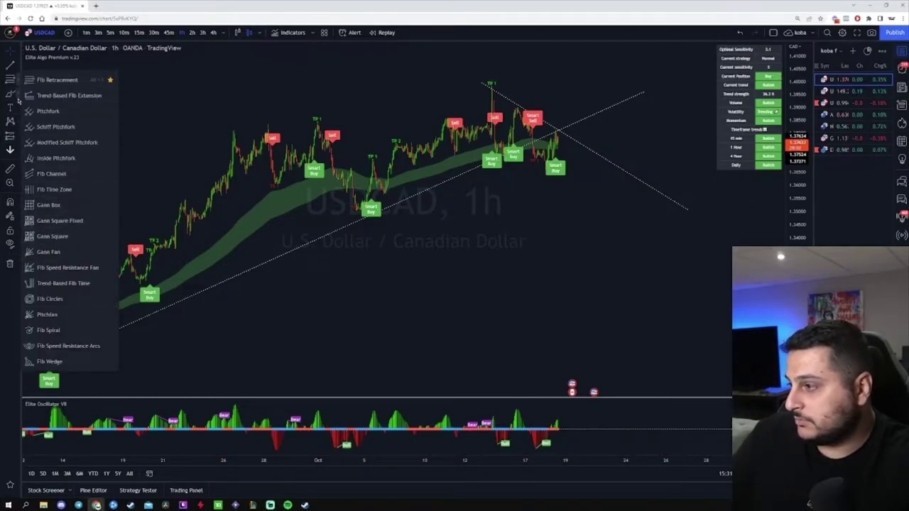
left_click(17, 97)
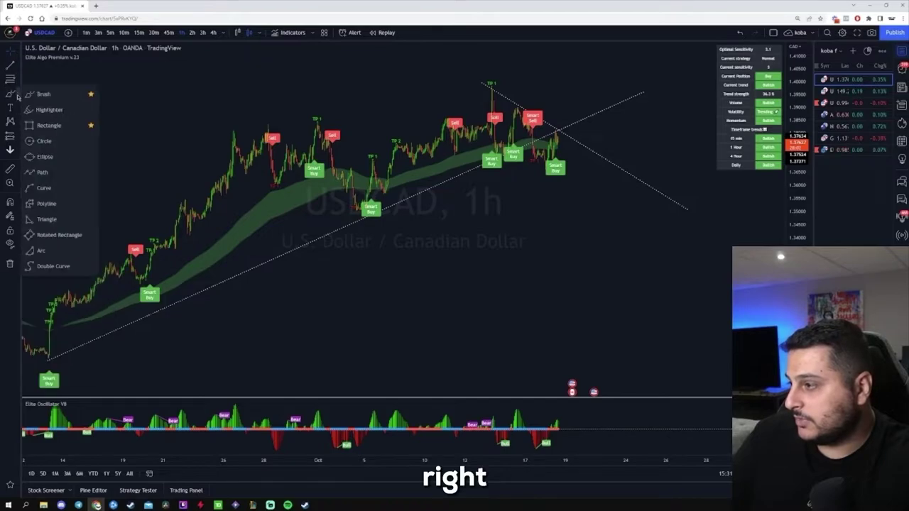
left_click(43, 173)
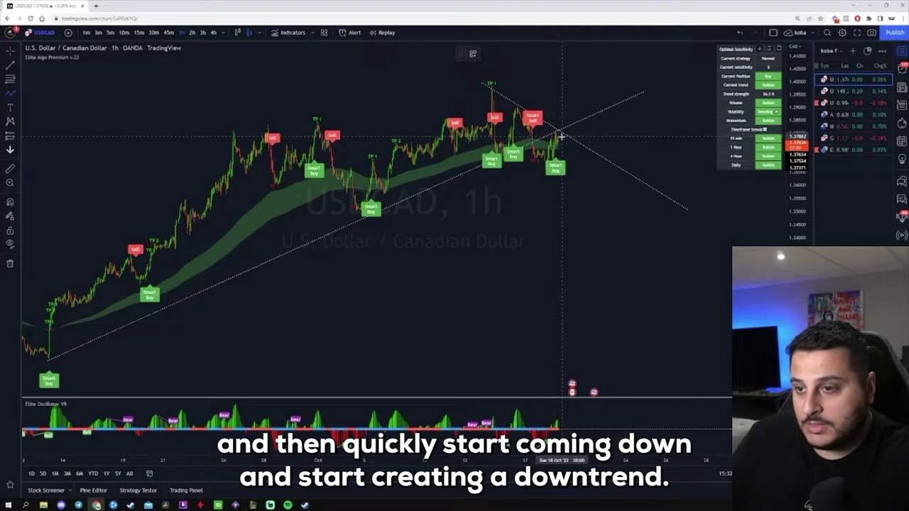
left_click(560, 134)
left_click(579, 201)
left_click(609, 168)
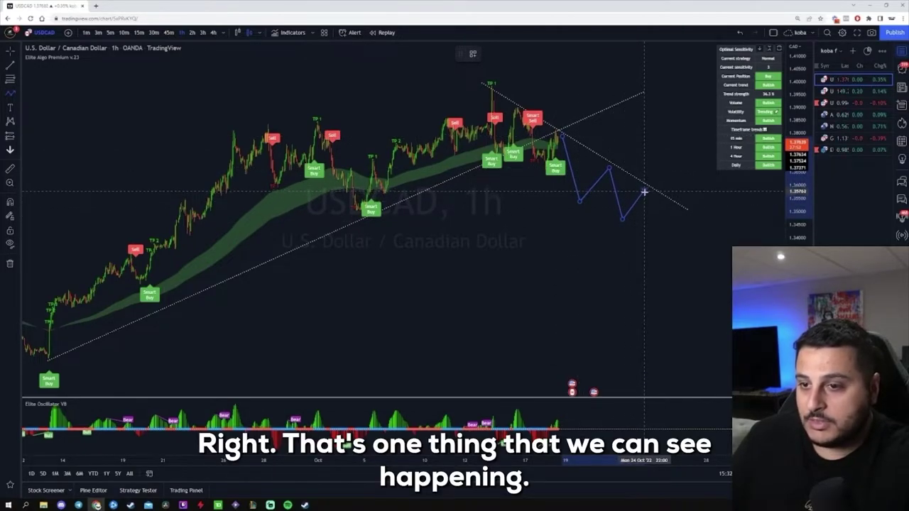
double_click(648, 190)
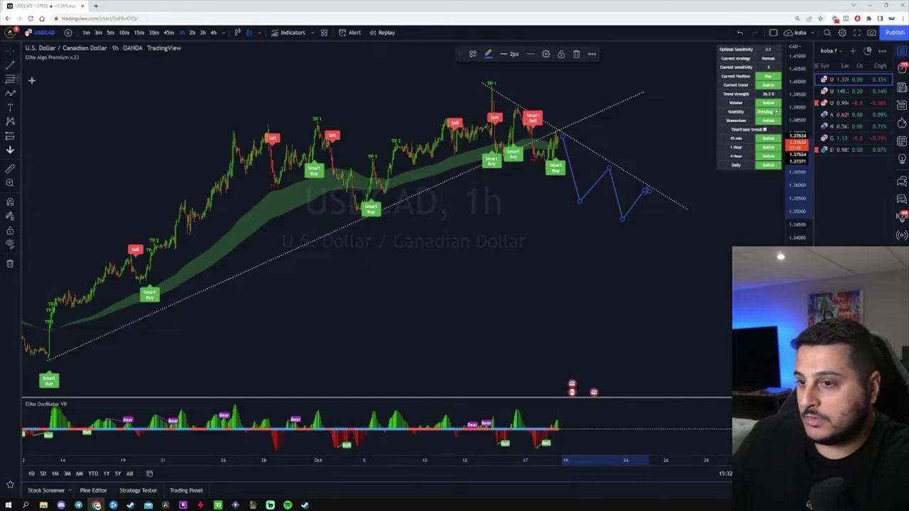
left_click(392, 152)
Step: Draw a trend line under the recent USDCAD lows, extending to the right
left_click(443, 153)
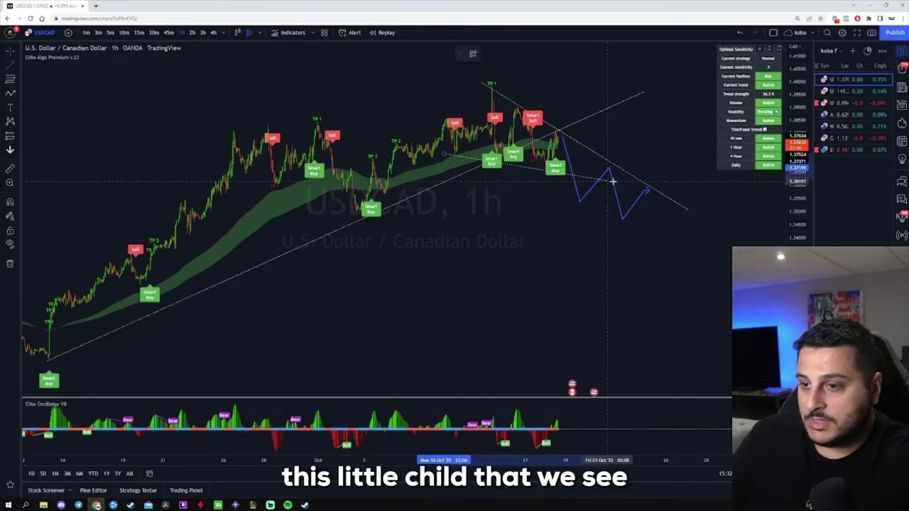
left_click(672, 190)
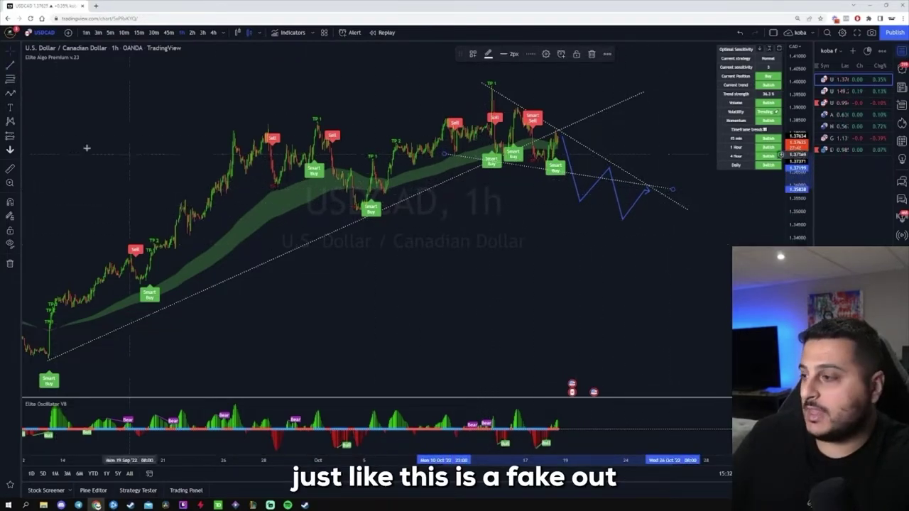
left_click(548, 133)
Step: Draw a blue path rising from the latest candle through a pullback to a higher high
left_click(560, 130)
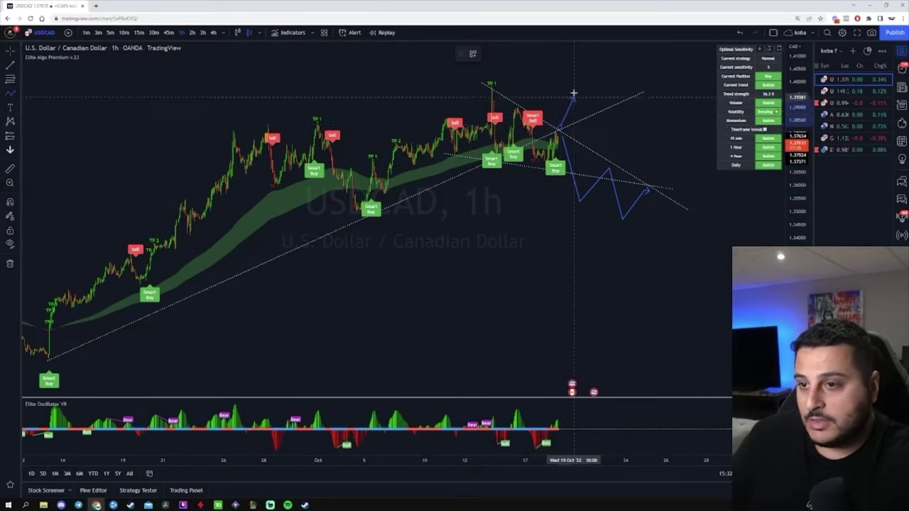
left_click(612, 100)
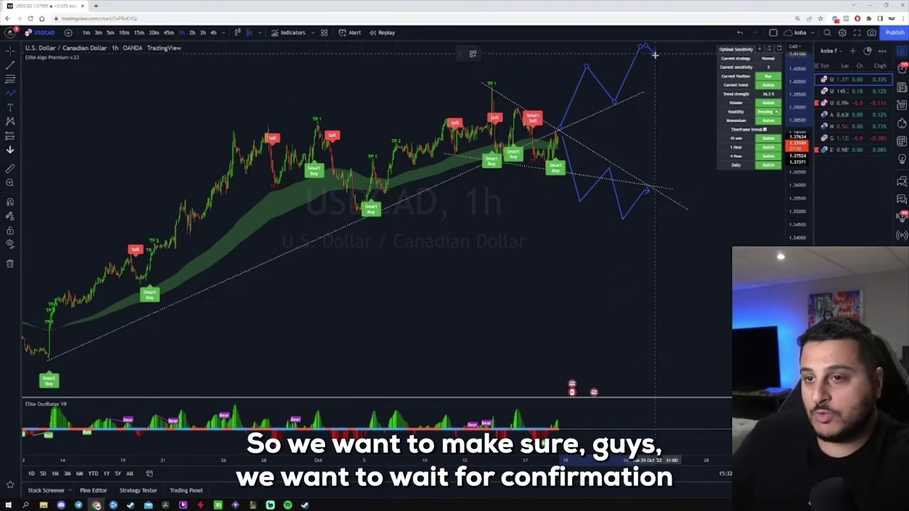
double_click(646, 46)
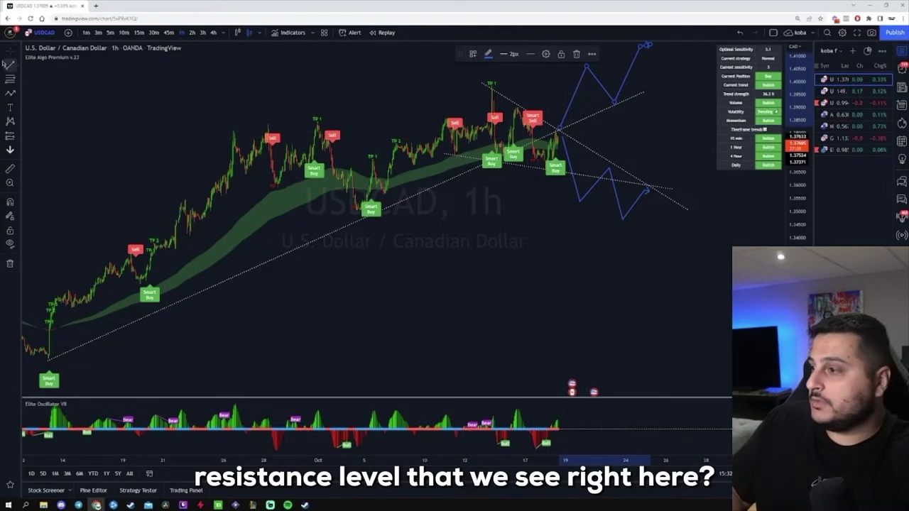
Step: Box the USDCAD resistance zone across the recent highs with a green rectangle
left_click(15, 77)
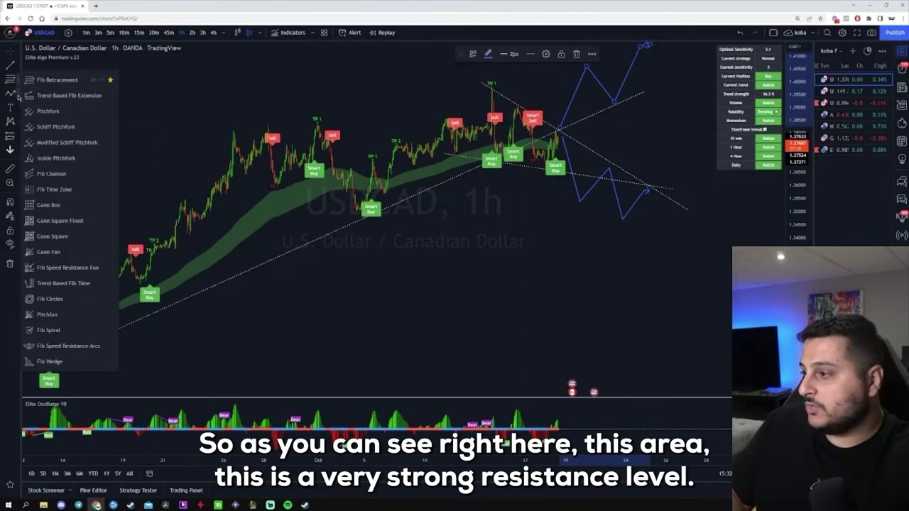
left_click(13, 93)
left_click(49, 124)
mouse_move(227, 125)
left_mouse_down()
mouse_move(547, 115)
mouse_move(657, 85)
mouse_move(678, 89)
left_mouse_up()
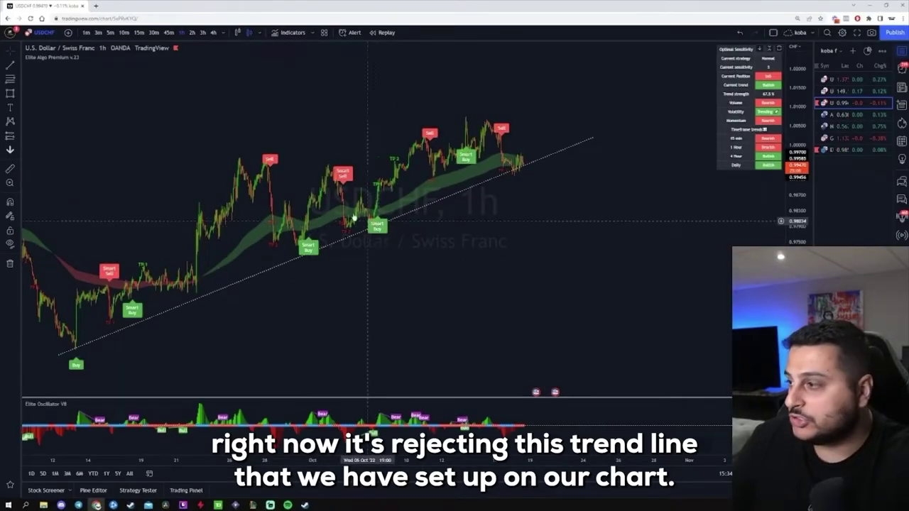
Step: Draw a blue USDCHF path from the last candle through a pullback to a new higher high
left_click(18, 95)
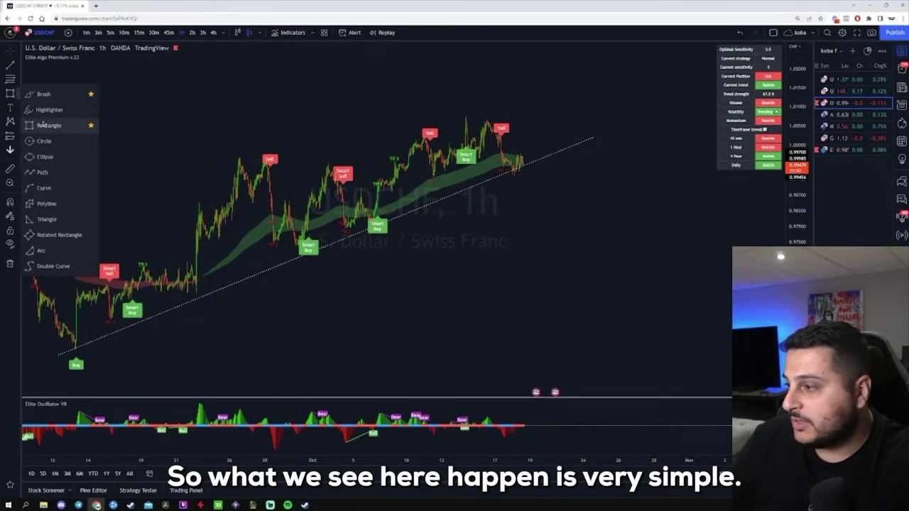
left_click(42, 172)
left_click(527, 164)
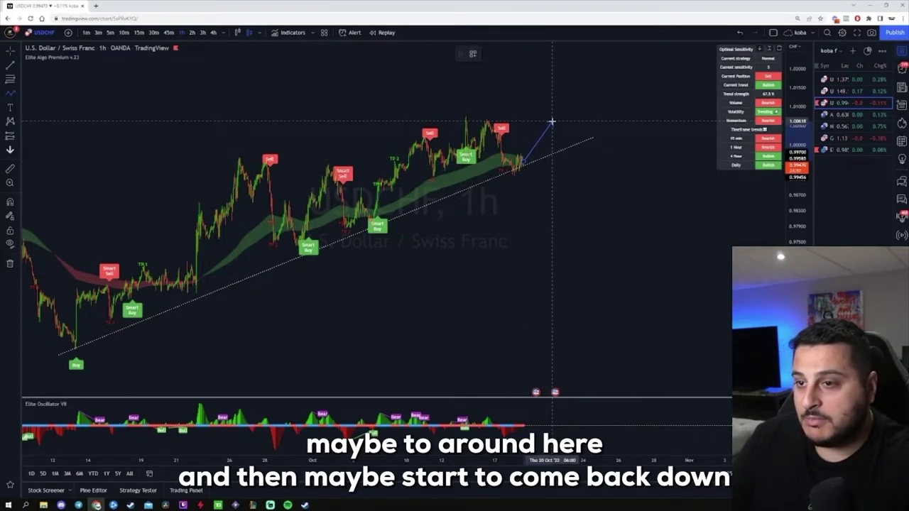
left_click(571, 144)
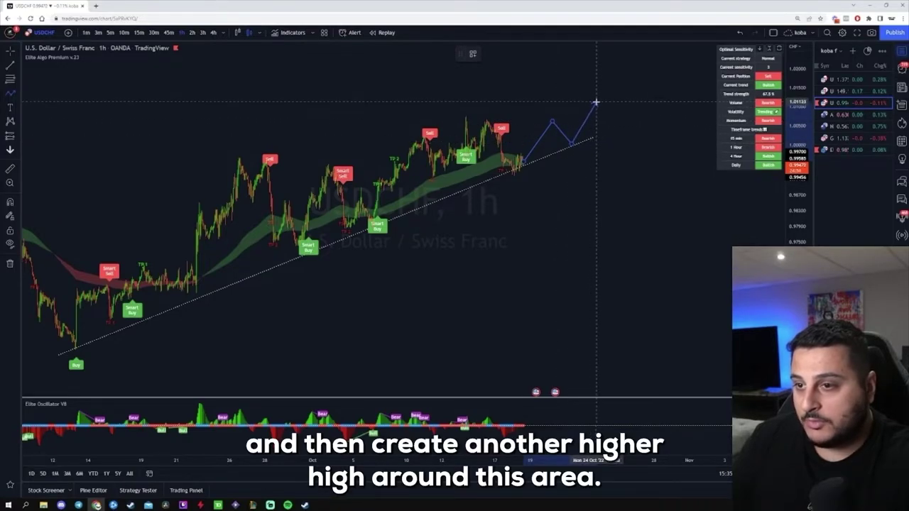
double_click(593, 94)
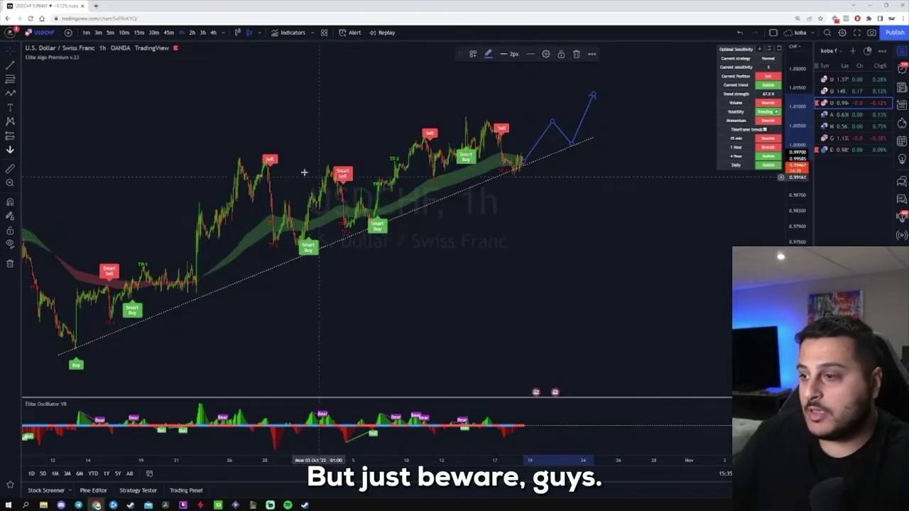
Step: Drag a thin green rectangle along the recent USDCHF highs and widen it to the right
left_click(22, 92)
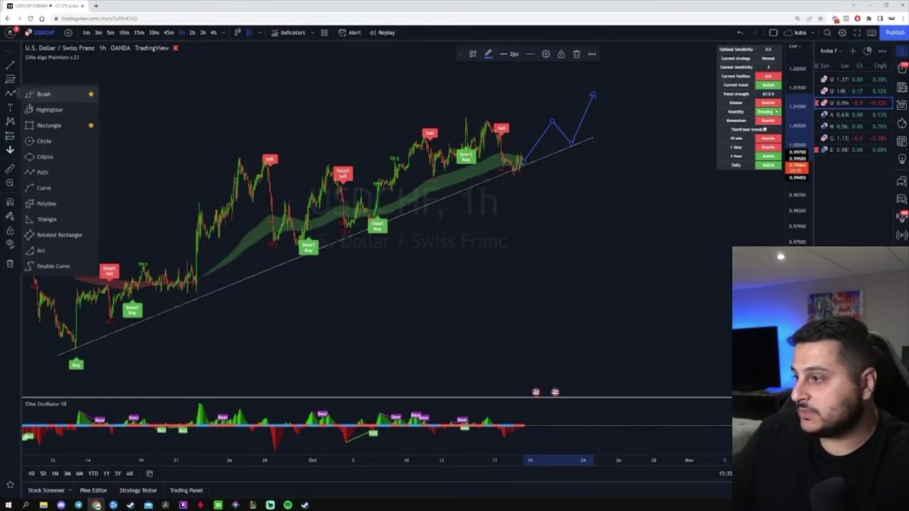
left_click(50, 126)
left_click_drag(402, 116, 624, 122)
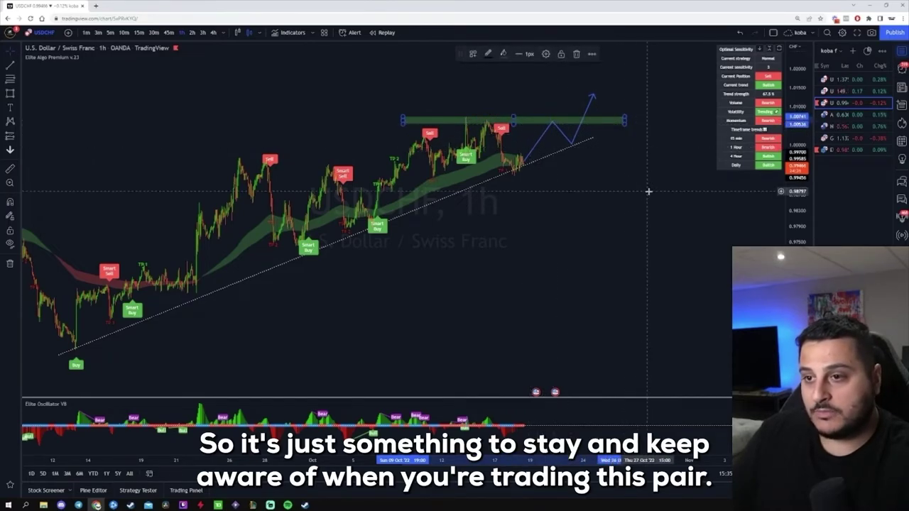
left_click(636, 204)
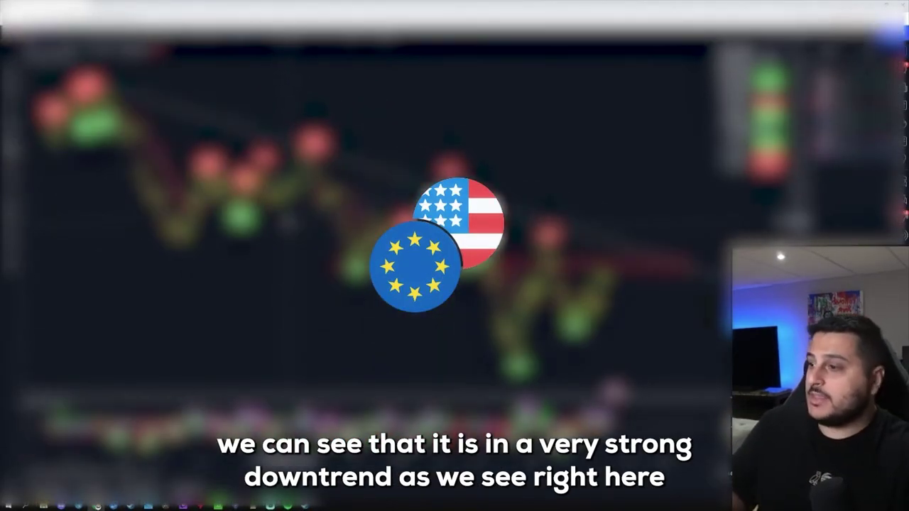
scroll(519, 258, "up", 5)
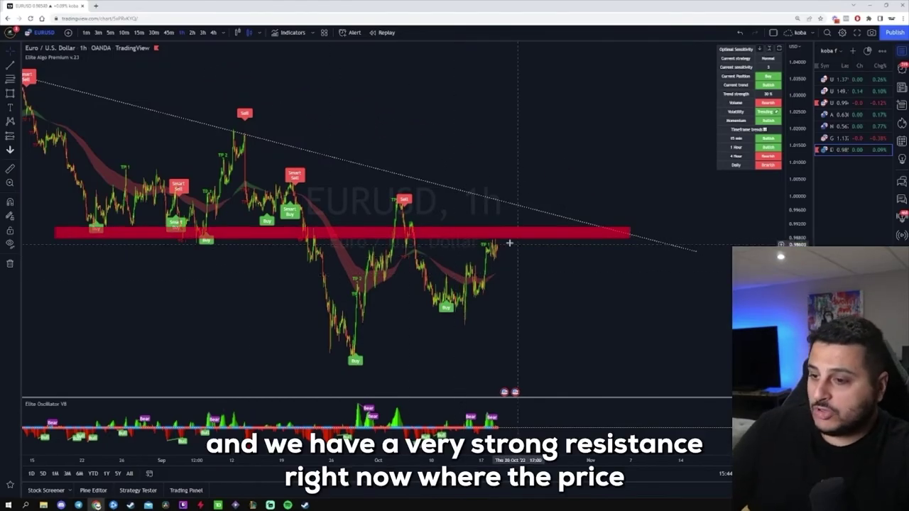
scroll(495, 248, "up", 6)
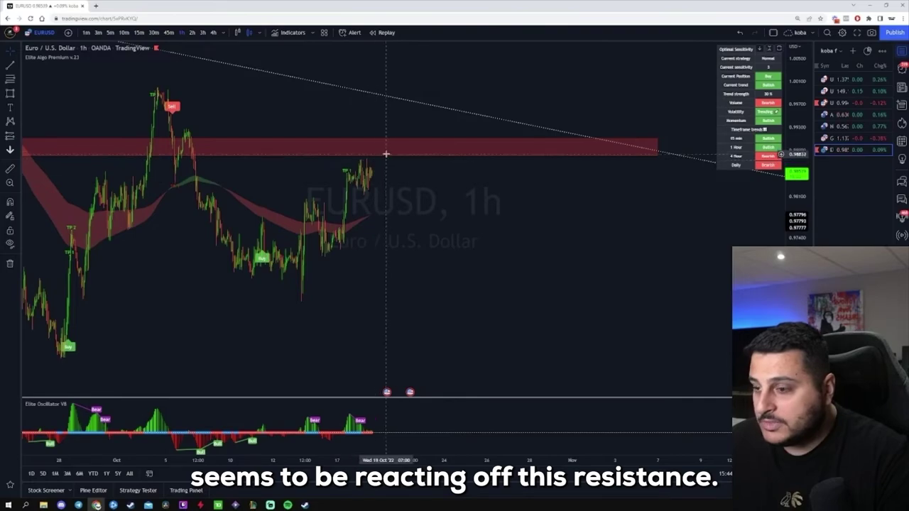
scroll(412, 203, "down", 4)
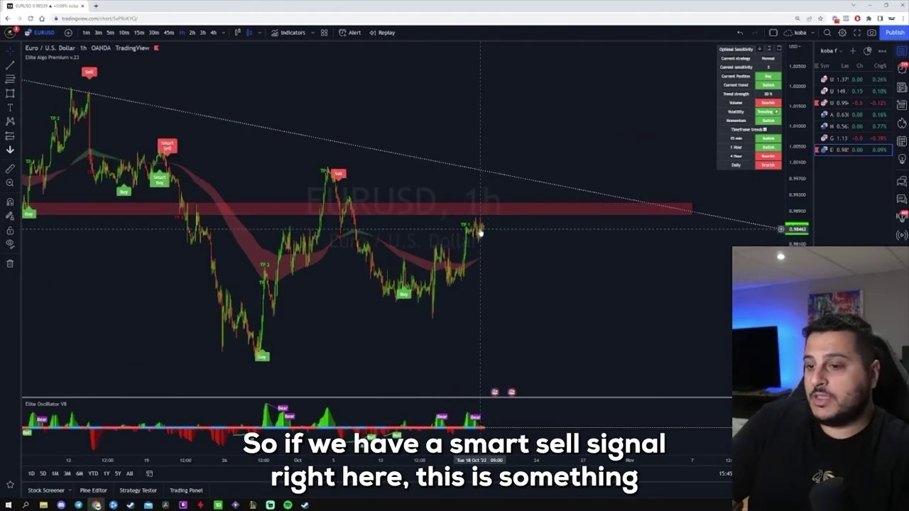
scroll(481, 231, "down", 2)
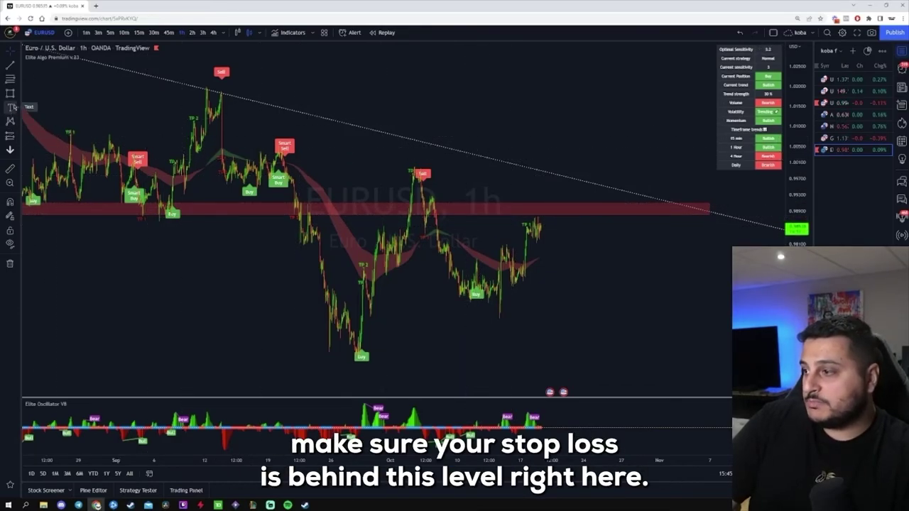
Step: Sketch a white brush curve breaking out above the EURUSD downtrend line
left_click(16, 94)
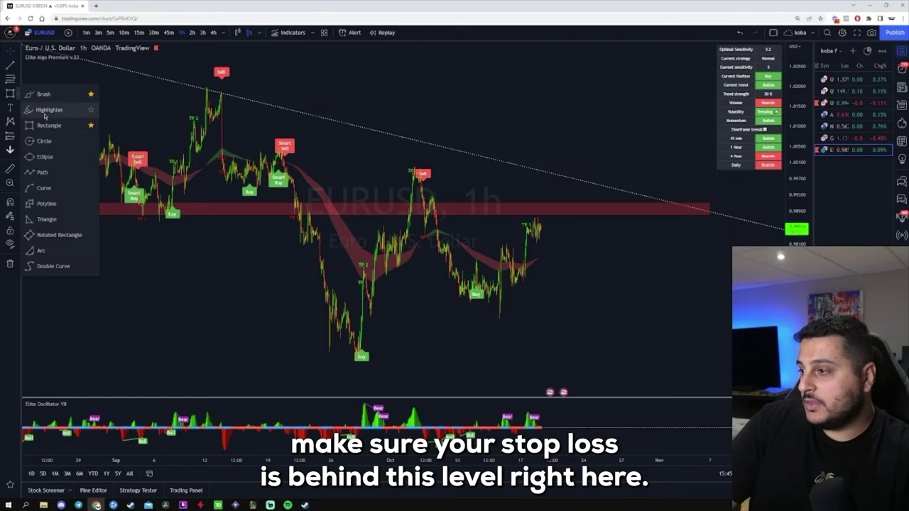
left_click(42, 95)
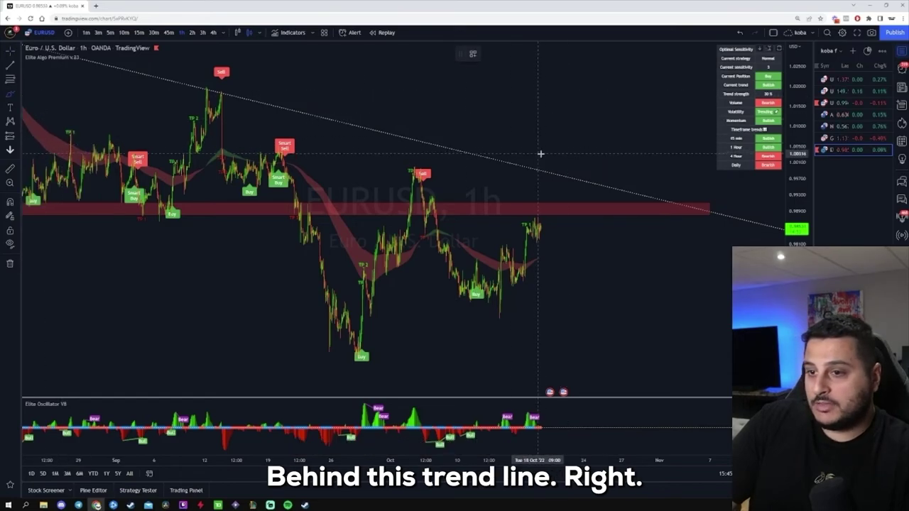
left_click_drag(539, 152, 614, 105)
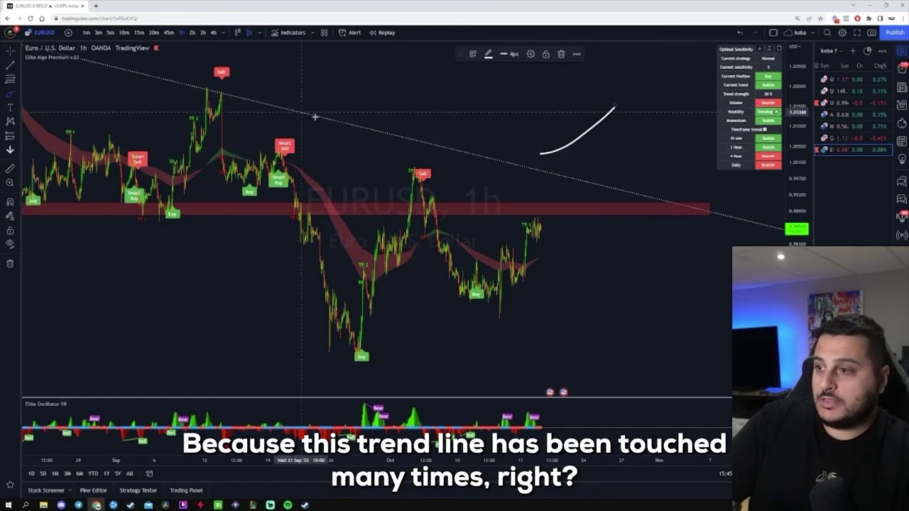
scroll(244, 102, "down", 5)
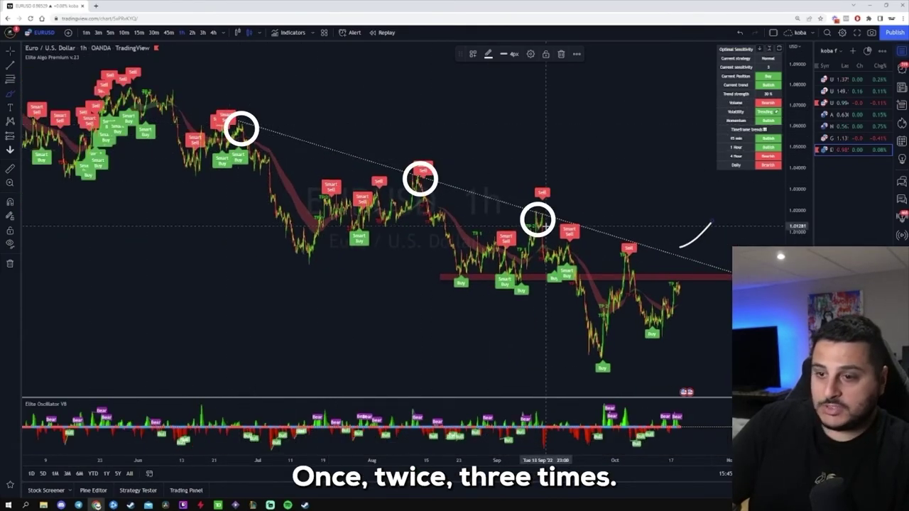
scroll(606, 250, "up", 3)
scroll(549, 245, "up", 2)
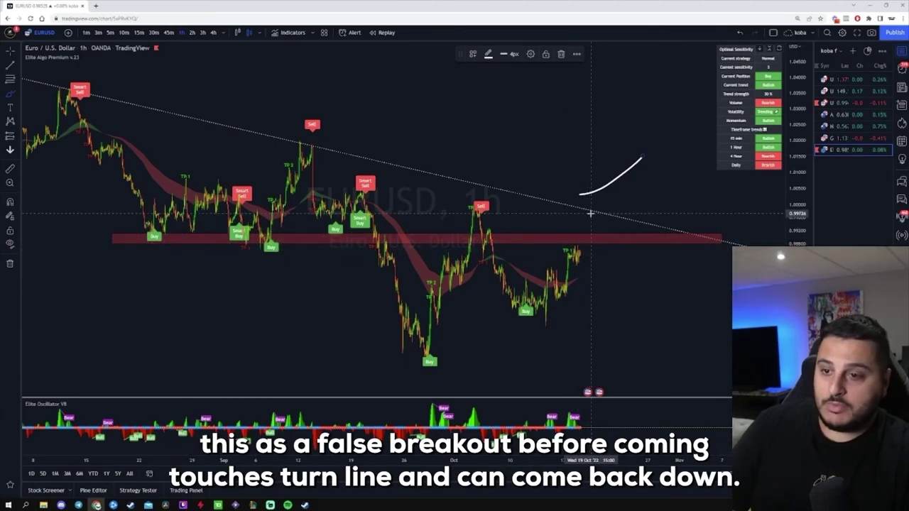
Step: Sketch a white fake-out stroke from the latest bars to the trend line and back down
mouse_move(592, 212)
left_mouse_down()
mouse_move(609, 263)
mouse_move(660, 305)
left_mouse_up()
scroll(639, 298, "up", 1)
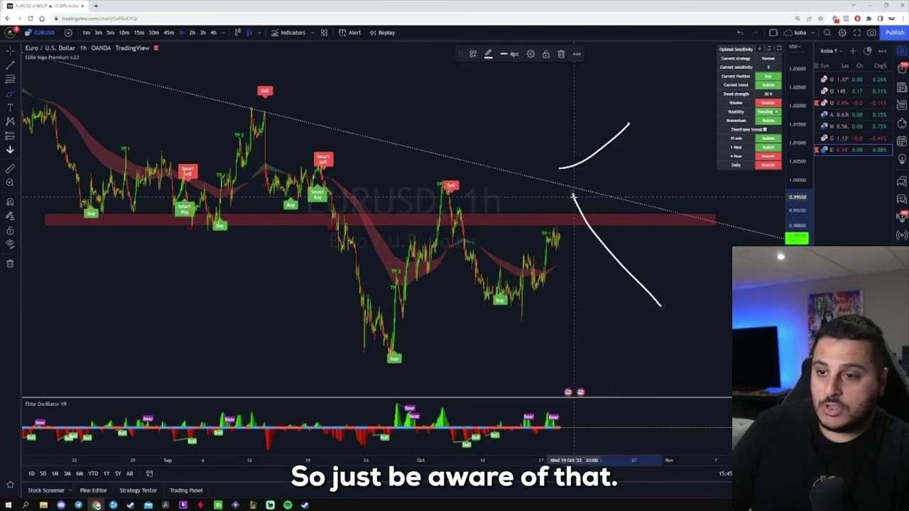
left_click_drag(563, 207, 558, 226)
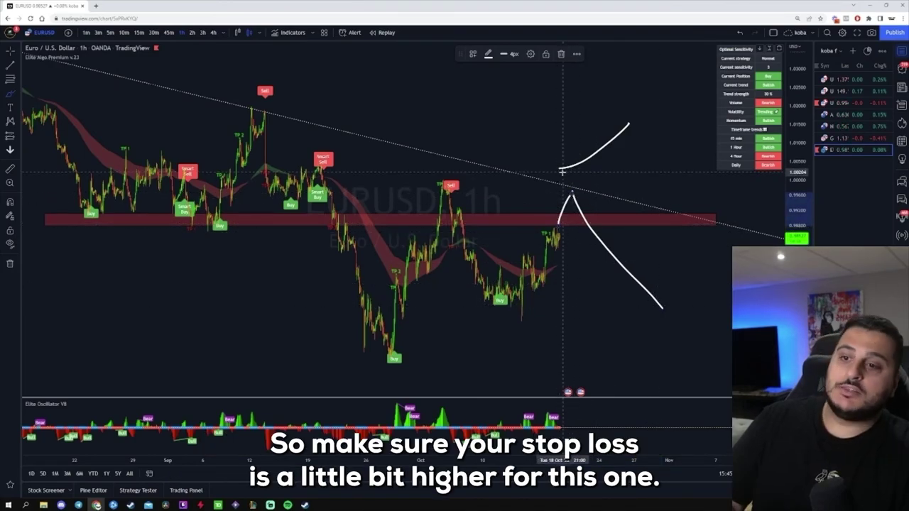